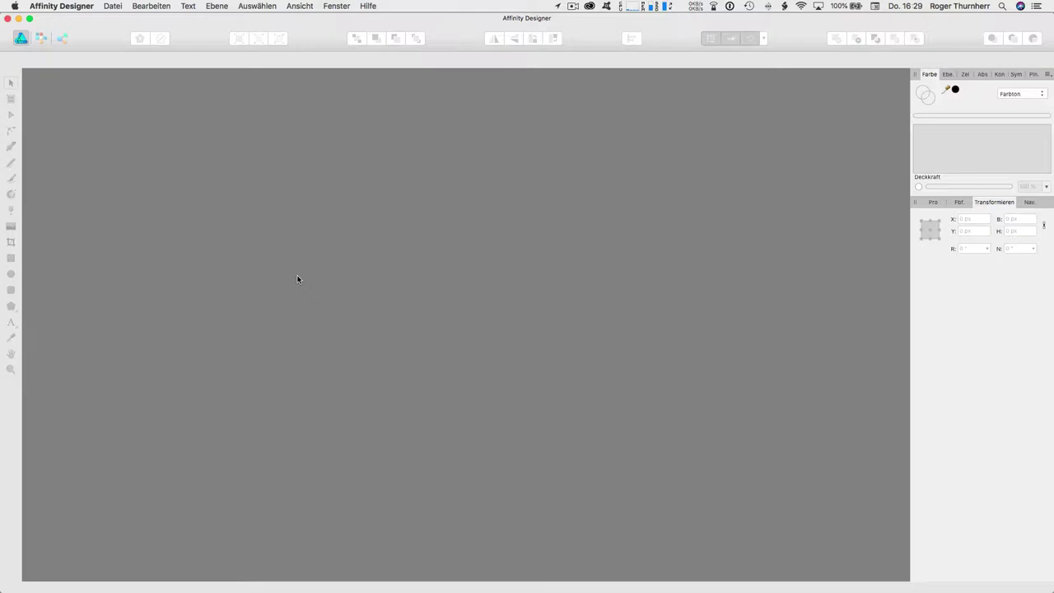
Create a new 1000 × 1000 px document at 72 DPI with 50 px margins
{"action": "left_click", "coordinate": [108, 6]}
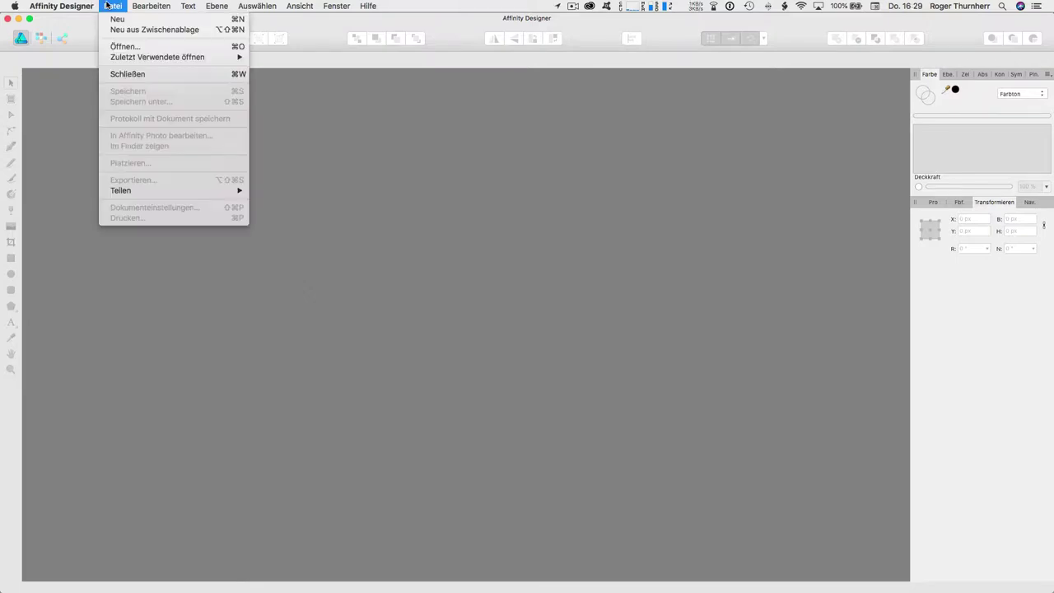
{"action": "left_click", "coordinate": [118, 24]}
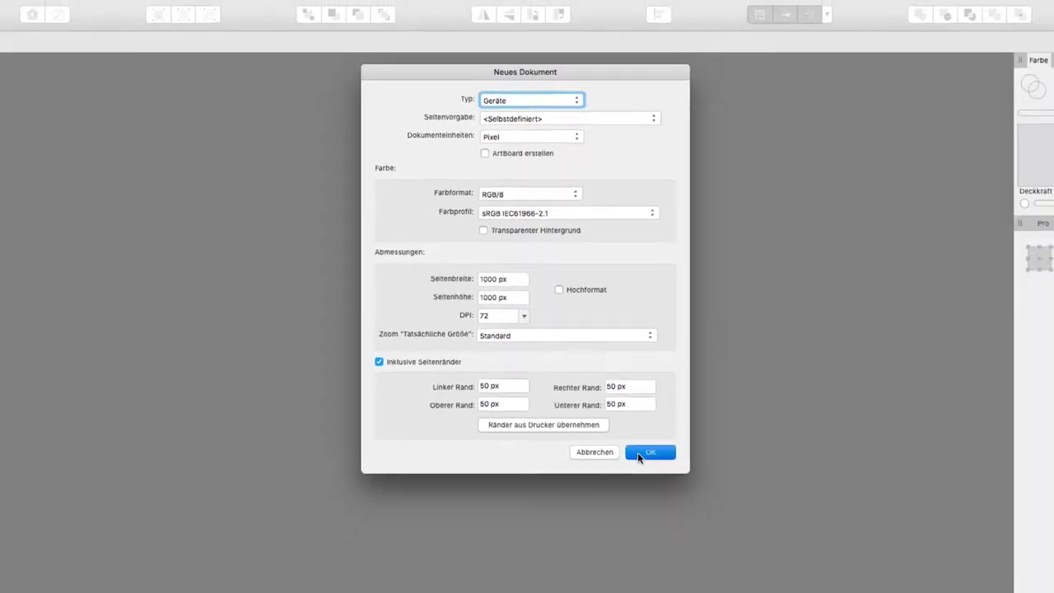
{"action": "left_click", "coordinate": [665, 535]}
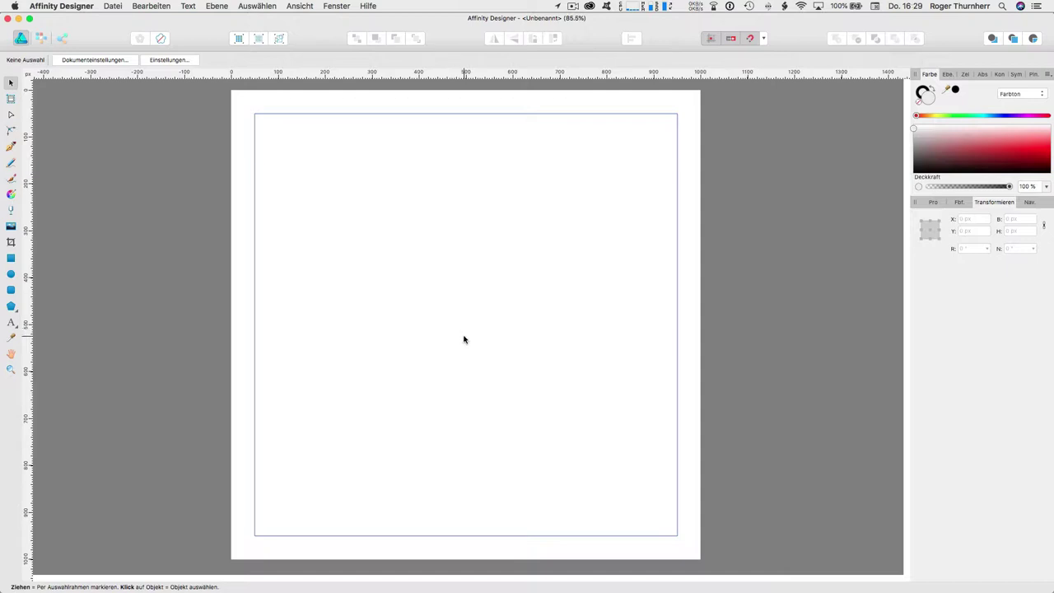
Place a 500 px horizontal guide and a 500 px vertical guide through the page centre
{"action": "left_click", "coordinate": [300, 6]}
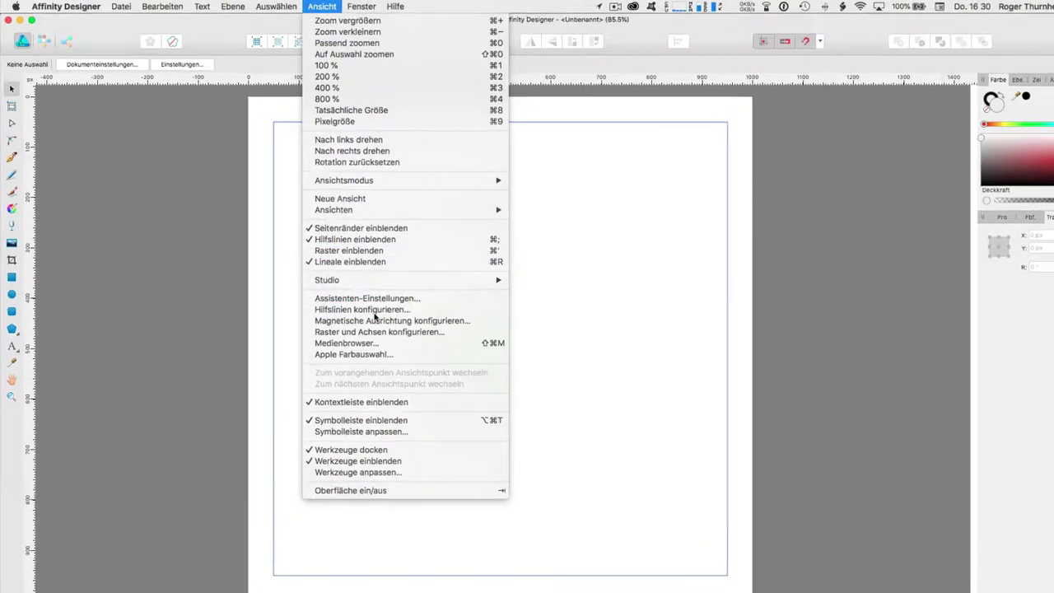
{"action": "left_click", "coordinate": [337, 288]}
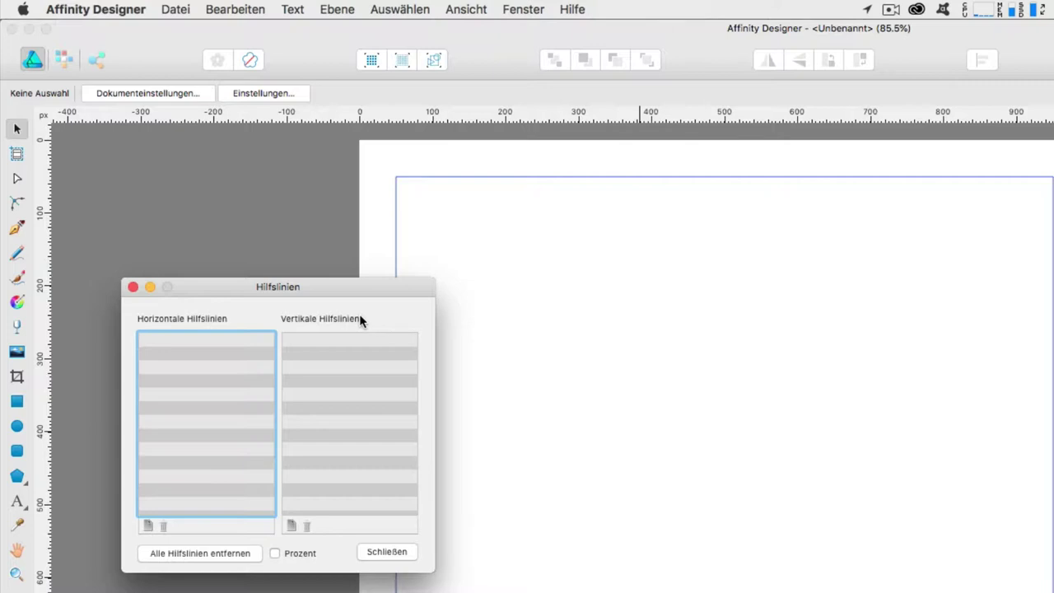
{"action": "left_click", "coordinate": [149, 532]}
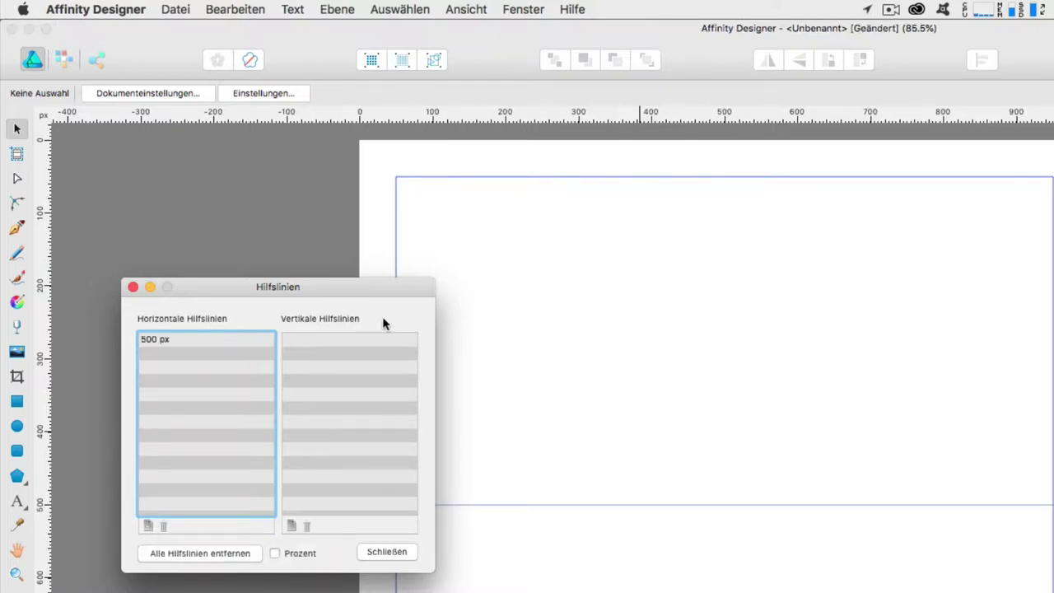
{"action": "left_click", "coordinate": [292, 527]}
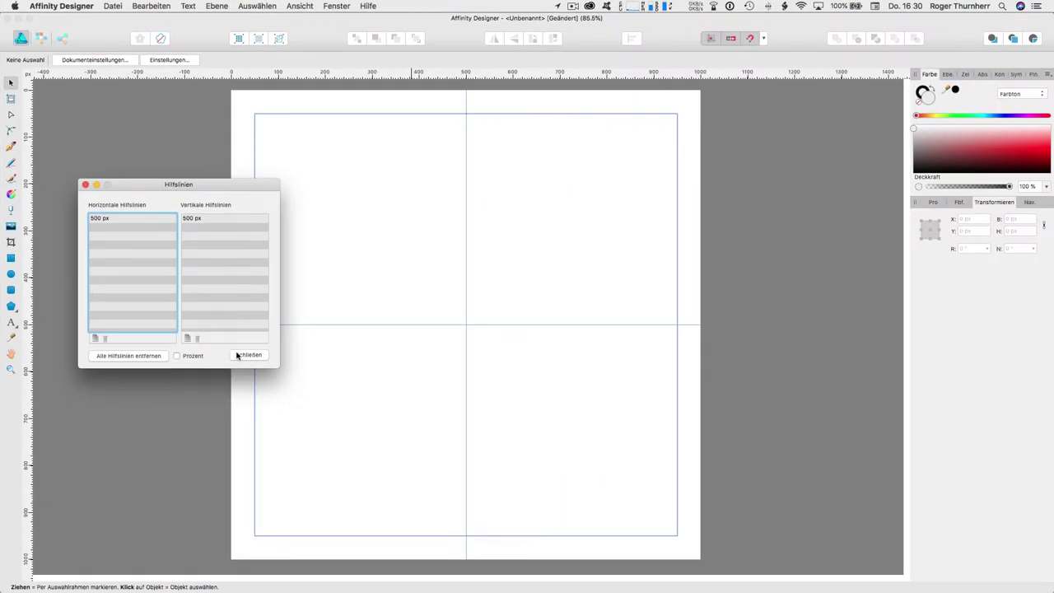
{"action": "left_click", "coordinate": [241, 356]}
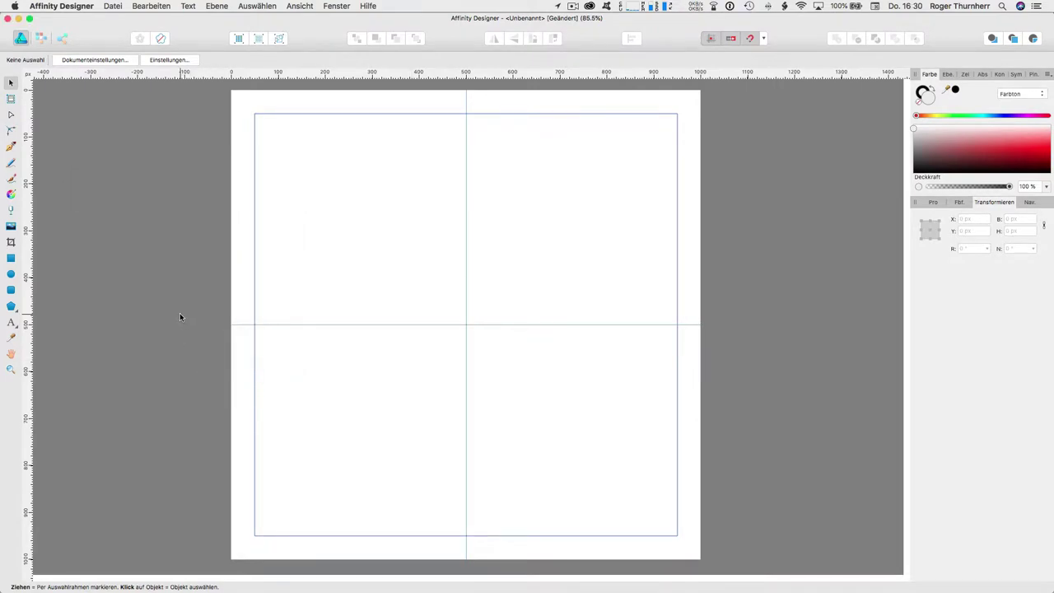
Set the Polygon tool to draw with no fill and a 1 pt solid black stroke
{"action": "left_click", "coordinate": [12, 308]}
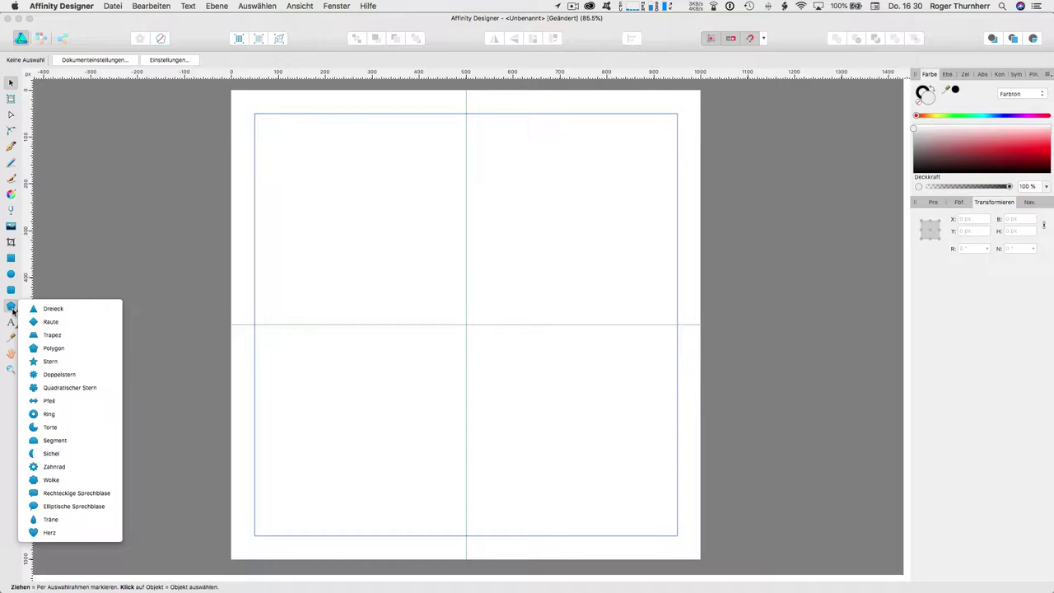
{"action": "left_click", "coordinate": [54, 348]}
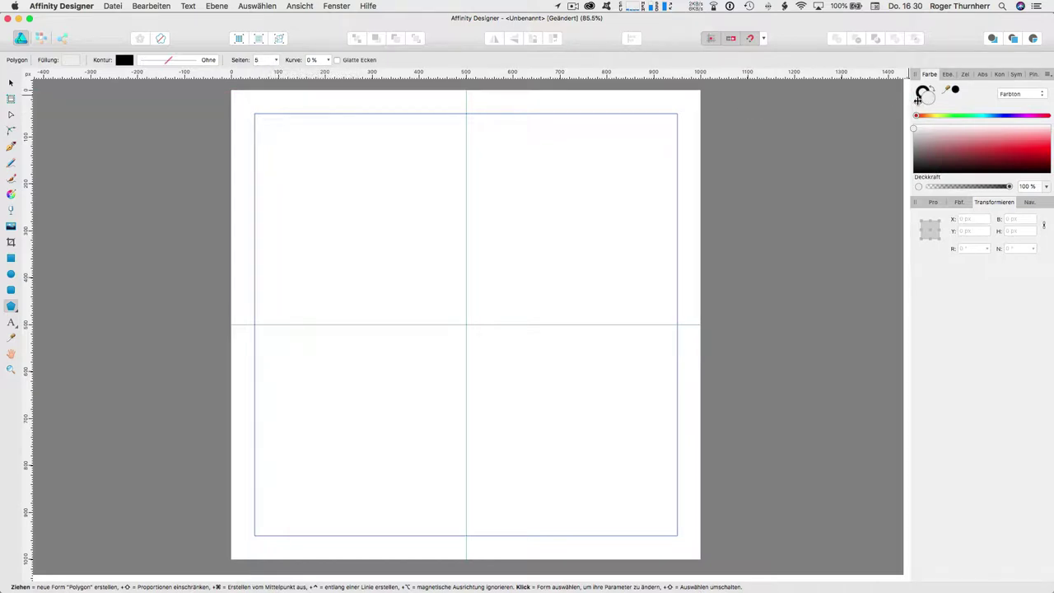
{"action": "left_click", "coordinate": [920, 98]}
{"action": "left_click", "coordinate": [926, 97]}
{"action": "left_click", "coordinate": [195, 59]}
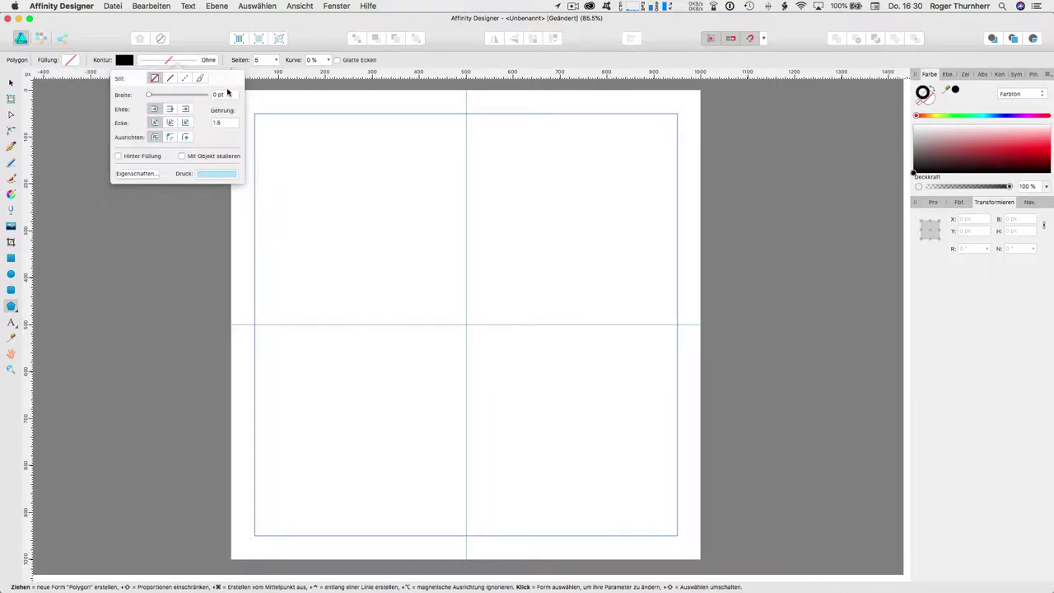
{"action": "type", "text": "1"}
{"action": "key", "text": "Return"}
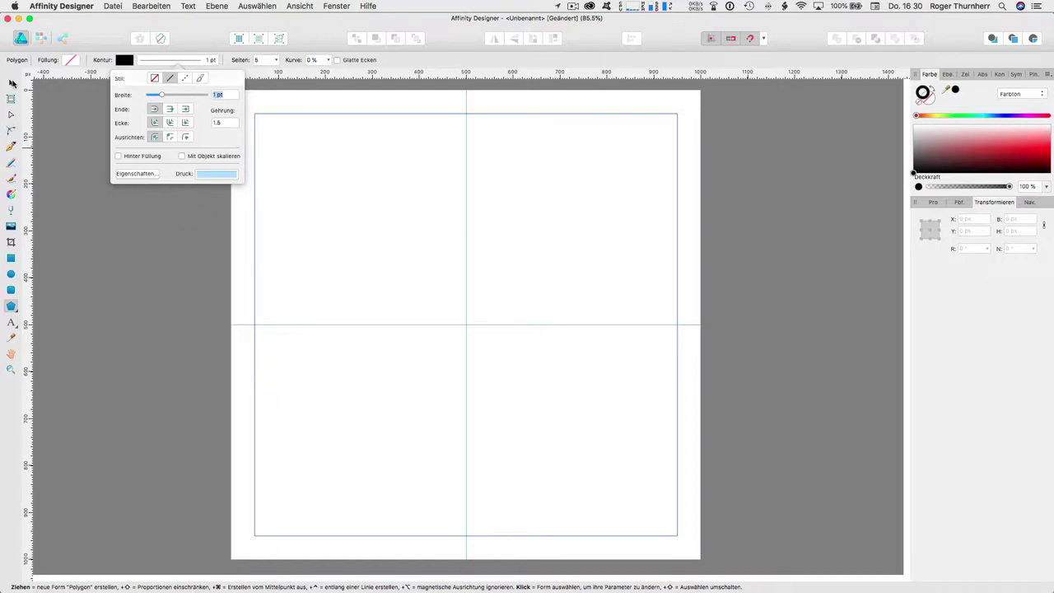
{"action": "left_click", "coordinate": [10, 83]}
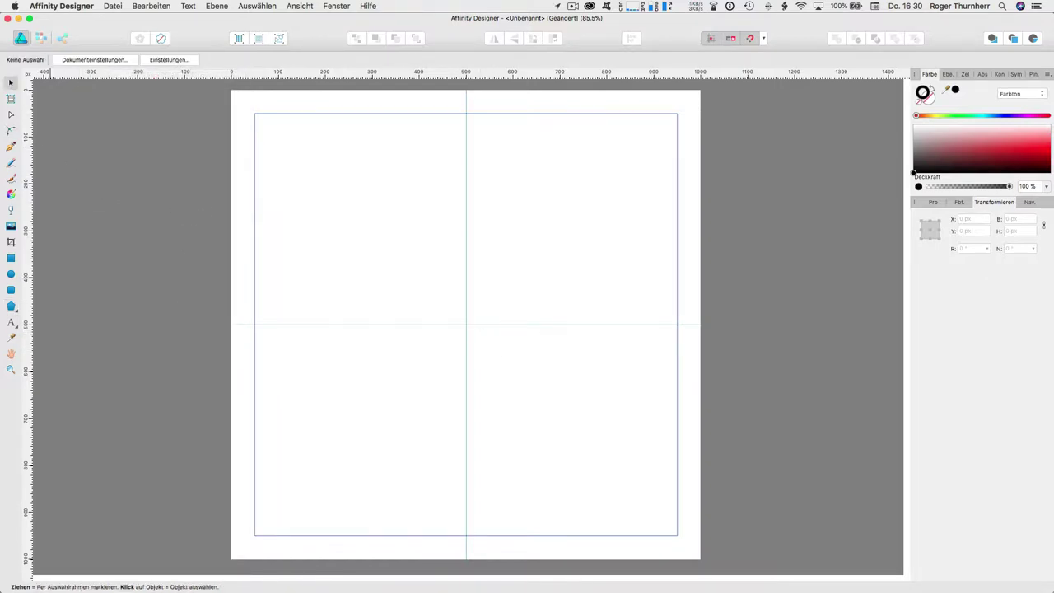
Draw a 900 × 900 px pentagon outline centred at 500, 500 px on the guide intersection
{"action": "left_click", "coordinate": [10, 306]}
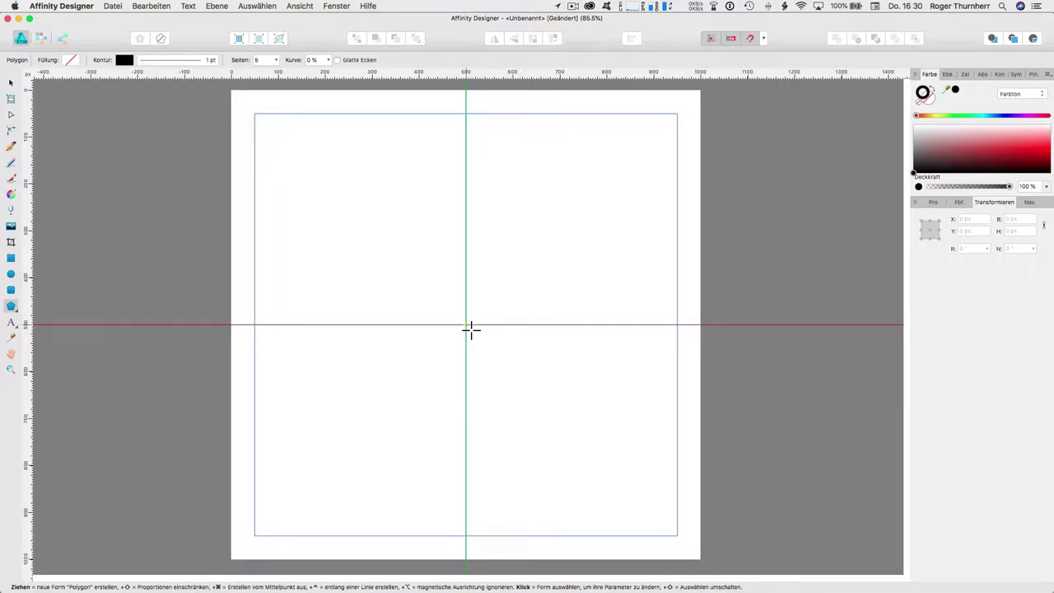
{"action": "mouse_move", "coordinate": [470, 329]}
{"action": "left_mouse_down"}
{"action": "mouse_move", "coordinate": [304, 110]}
{"action": "mouse_move", "coordinate": [260, 95]}
{"action": "left_mouse_up"}
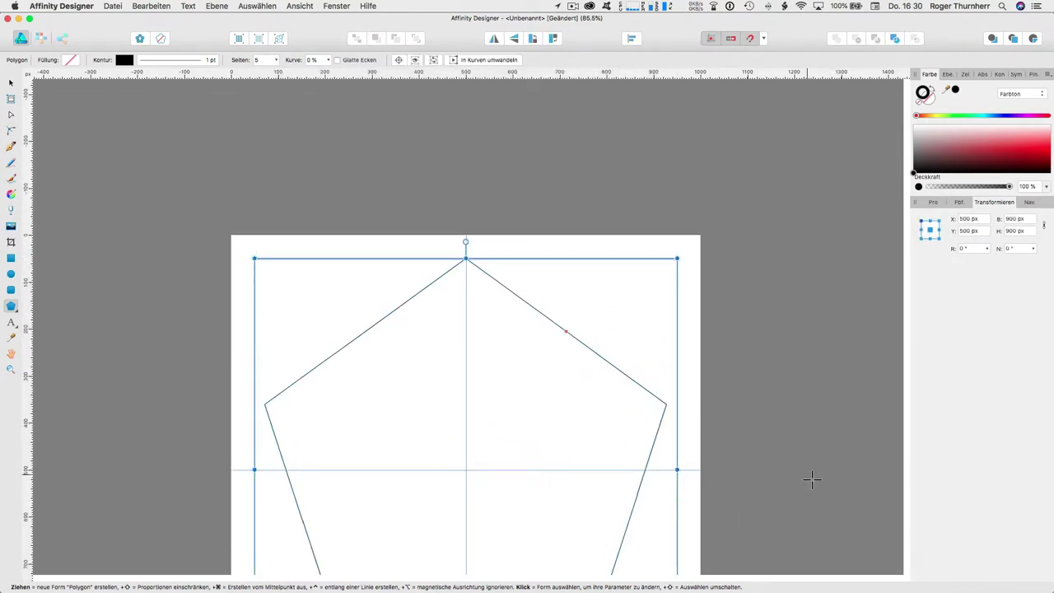
{"action": "scroll", "coordinate": [811, 480], "scroll_direction": "down", "scroll_amount": 5}
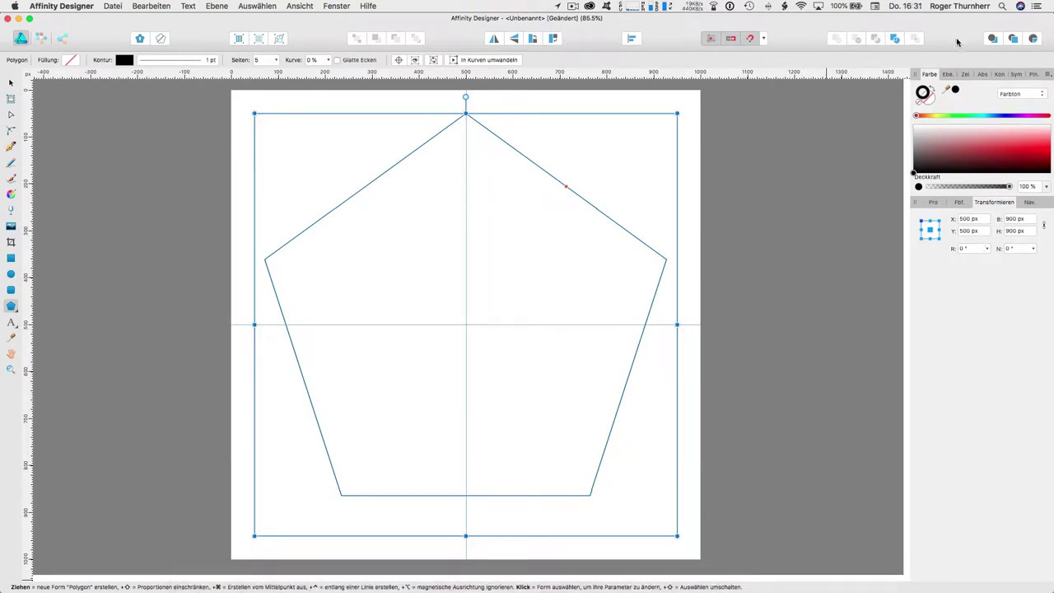
{"action": "left_click", "coordinate": [949, 74]}
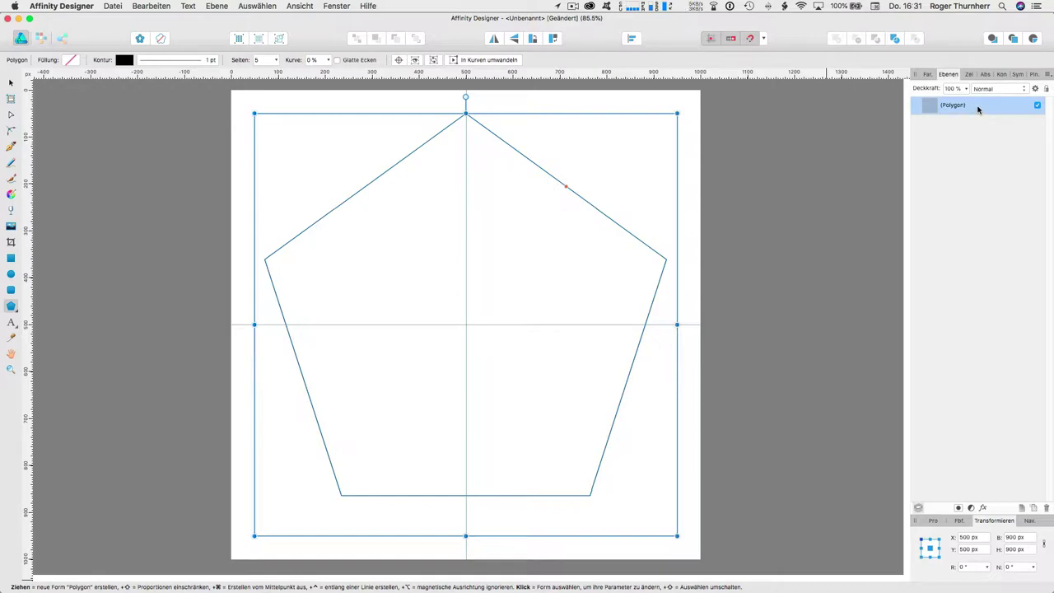
{"action": "left_click", "coordinate": [161, 7]}
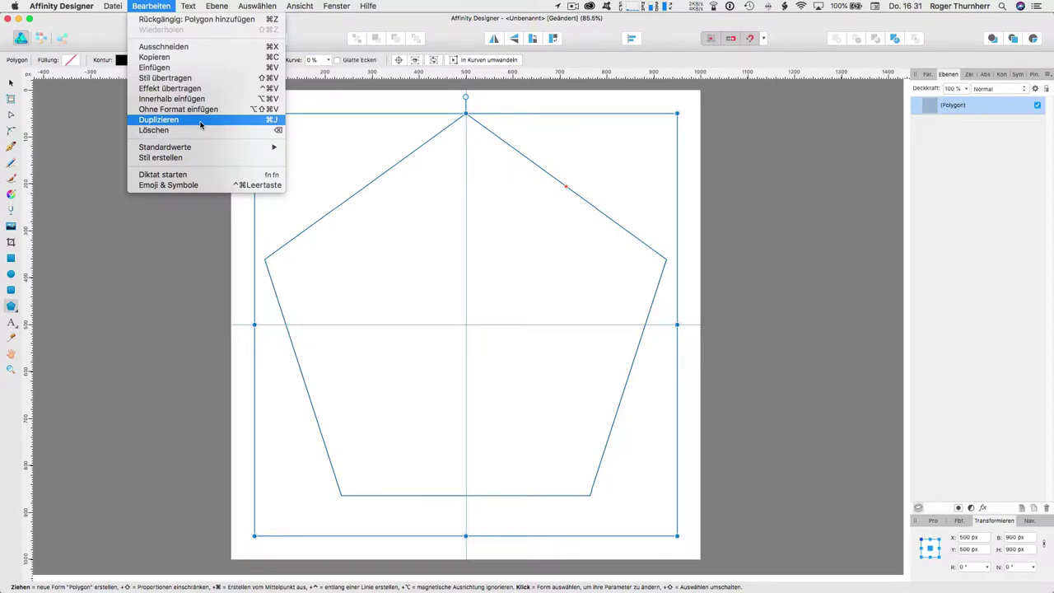
Duplicate the pentagon, rotate the copy 10° about its centre, and scale it to 808.5 px
{"action": "left_click", "coordinate": [200, 124]}
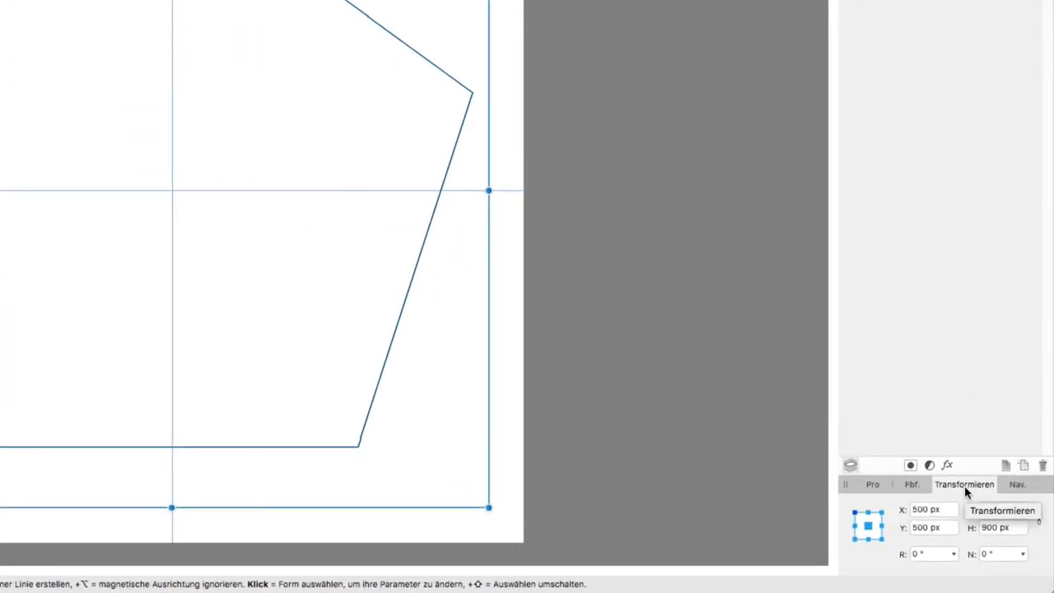
{"action": "left_click", "coordinate": [868, 527]}
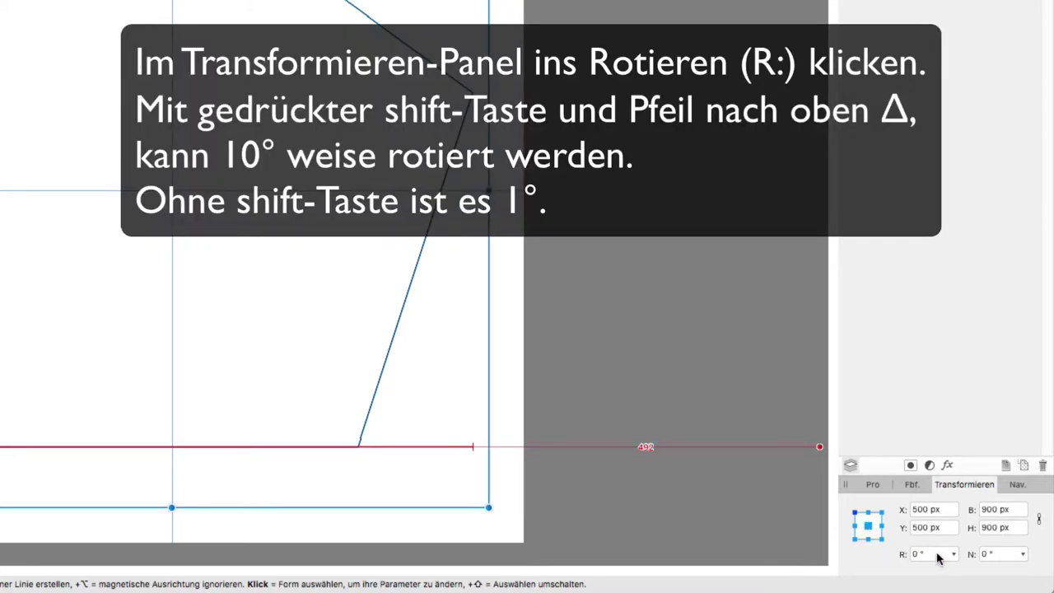
{"action": "left_click", "coordinate": [938, 557]}
{"action": "key", "text": "shift+Up"}
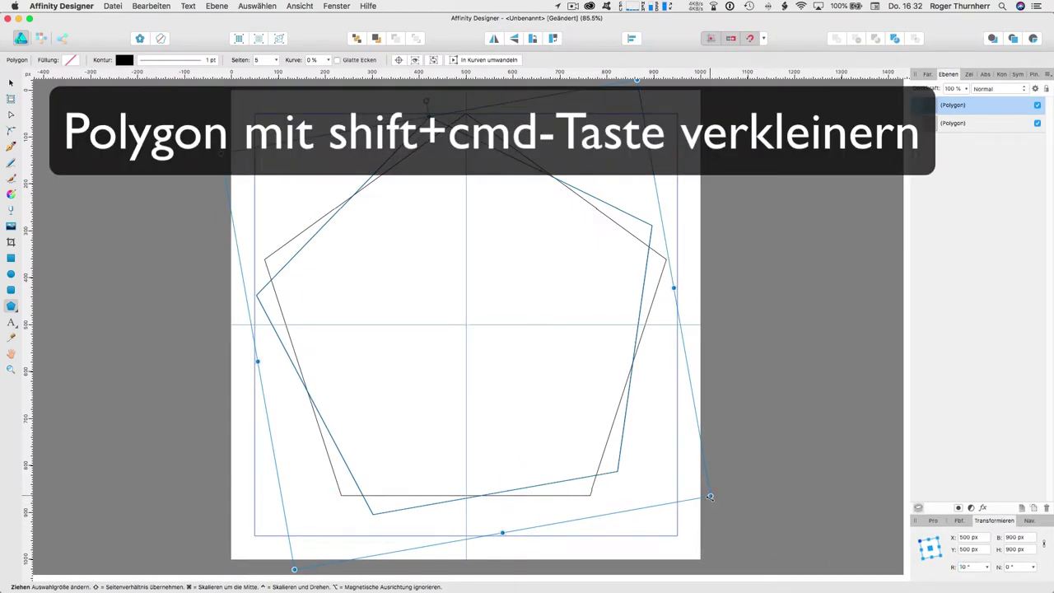
{"action": "left_click_drag", "start_coordinate": [710, 497], "coordinate": [680, 489]}
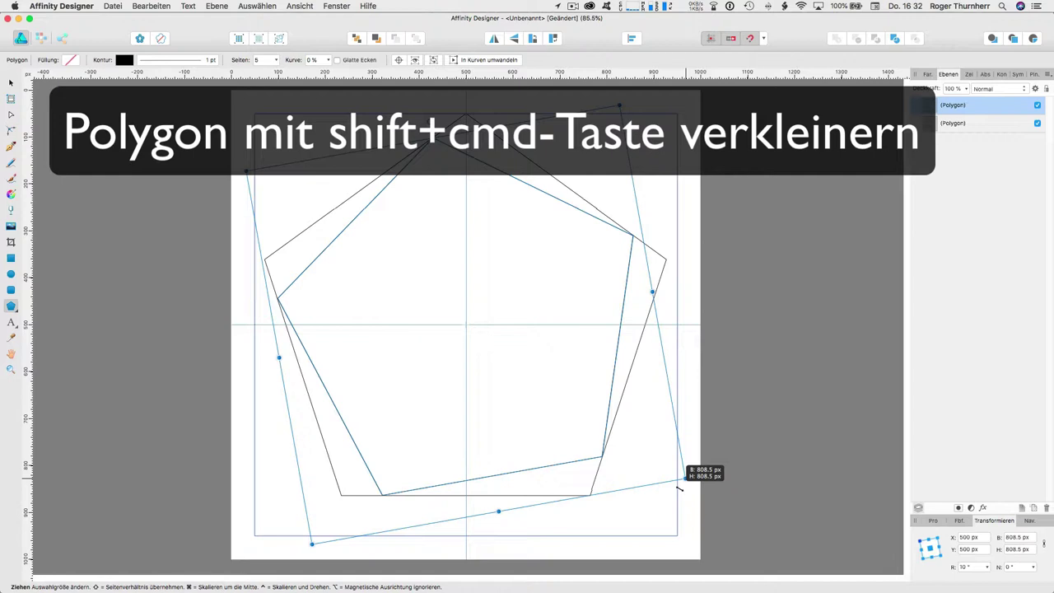
{"action": "left_click_drag", "start_coordinate": [680, 489], "coordinate": [681, 491]}
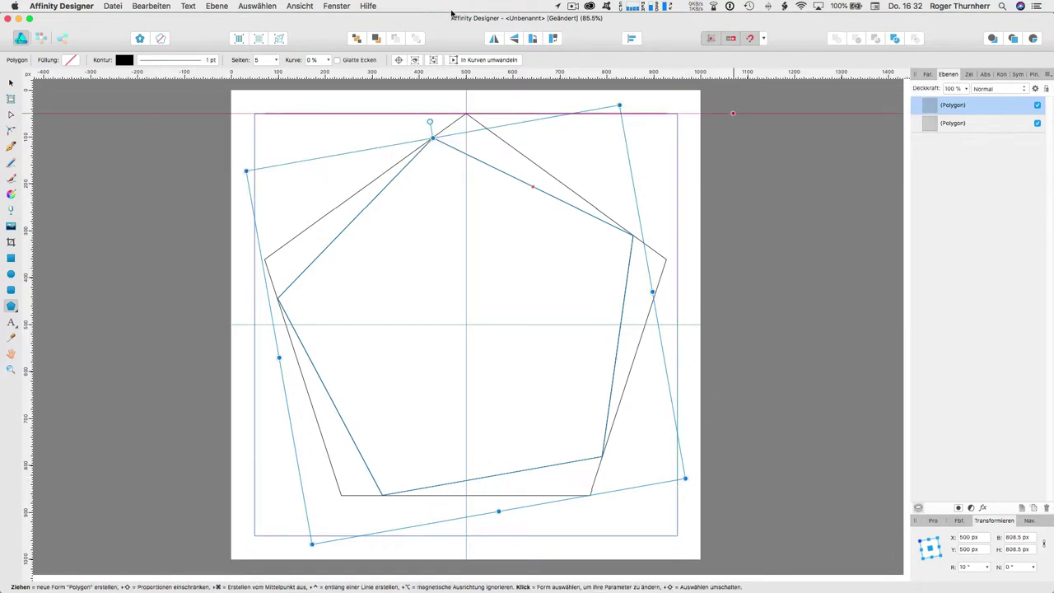
Repeat the duplicate-rotate-scale with Cmd+J until the spiral reaches the centre, then deselect
{"action": "left_click", "coordinate": [147, 6]}
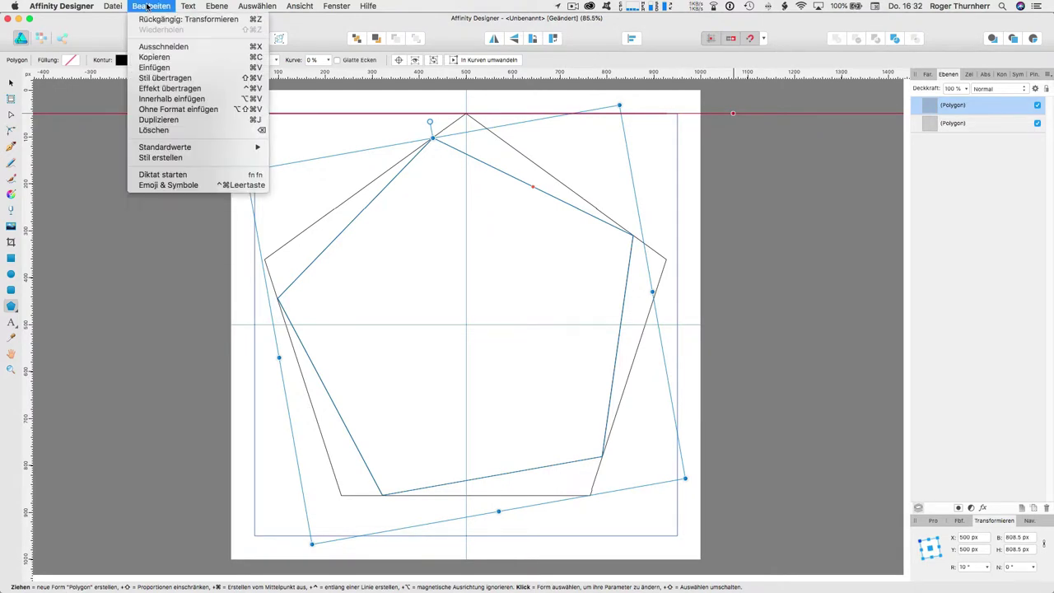
{"action": "left_click", "coordinate": [107, 213]}
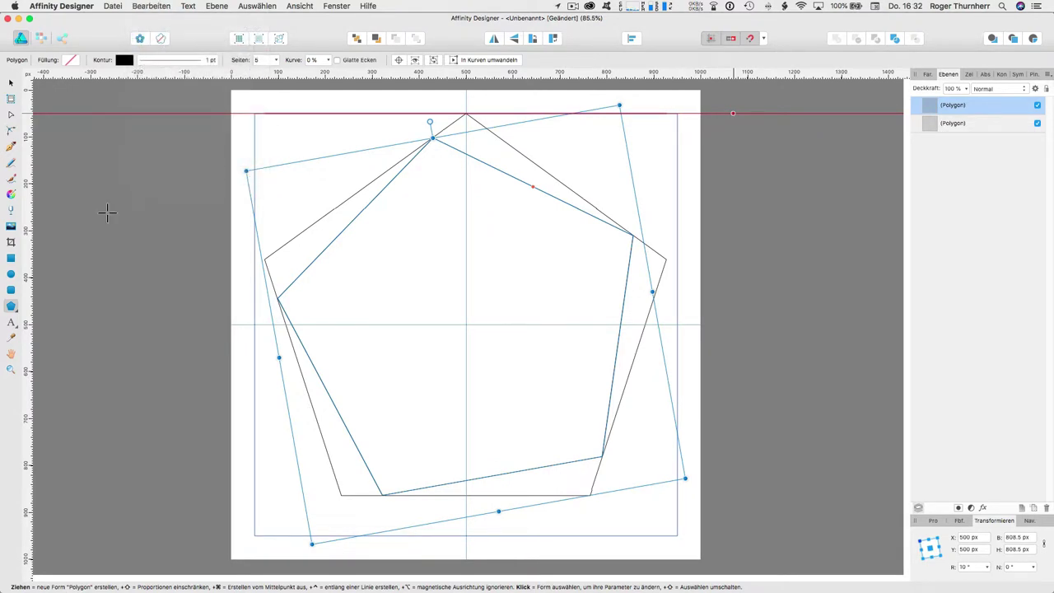
{"action": "key", "text": "super+j"}
{"action": "key", "text": "super+j"}
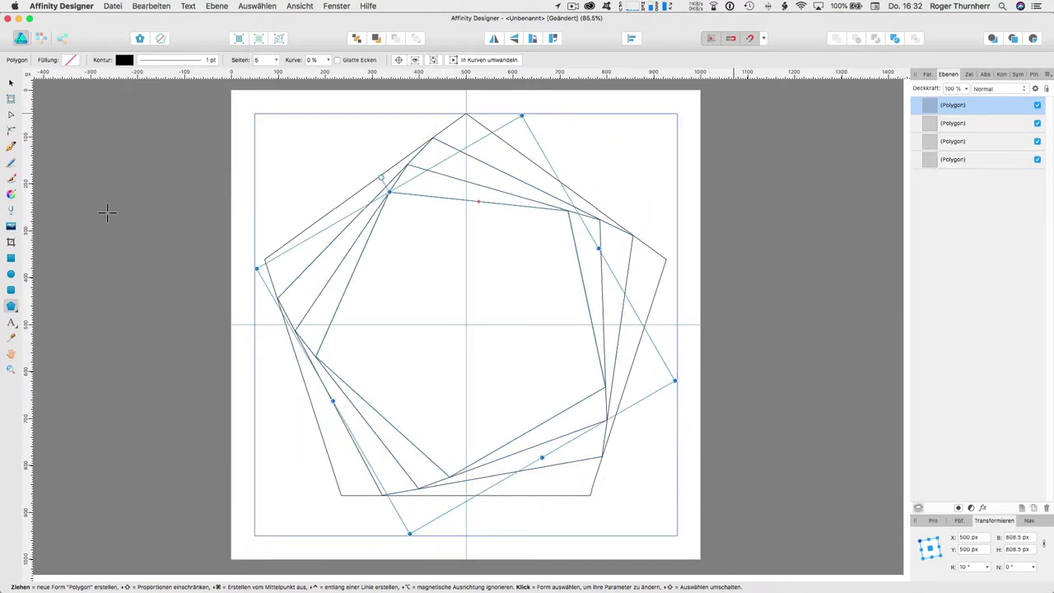
{"action": "key", "text": "super+j"}
{"action": "key", "text": "super+j"}
{"action": "key", "text": "super+j"}
{"action": "key", "text": "super+j"}
{"action": "key", "text": "super+j"}
{"action": "key", "text": "super+j"}
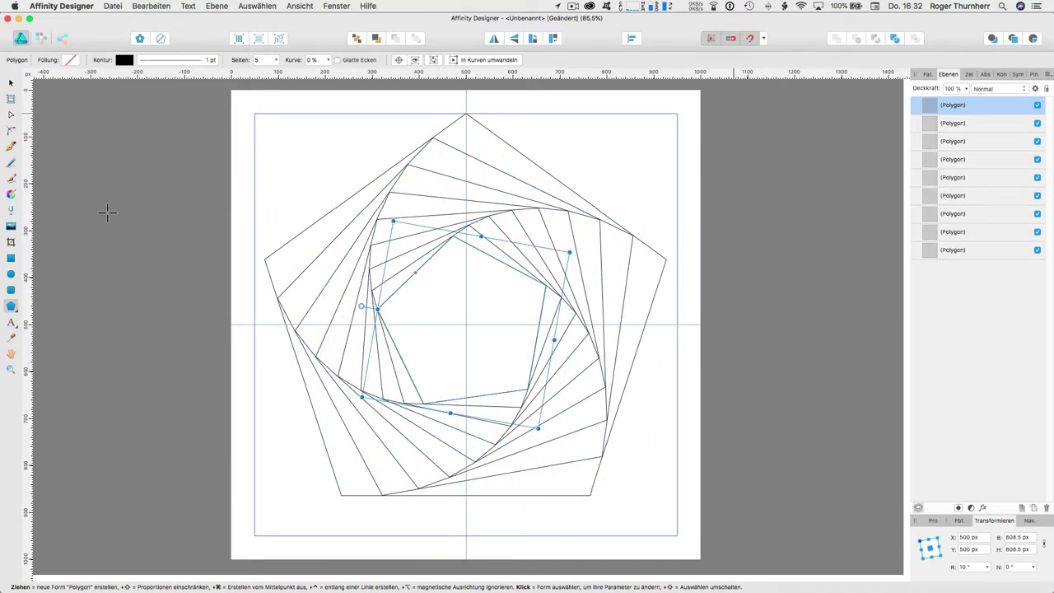
{"action": "key", "text": "super+j"}
{"action": "key", "text": "super+j"}
{"action": "key", "text": "super+j"}
{"action": "key", "text": "super+j"}
{"action": "key", "text": "super+j"}
{"action": "key", "text": "super+j"}
{"action": "key", "text": "super+j"}
{"action": "key", "text": "super+j"}
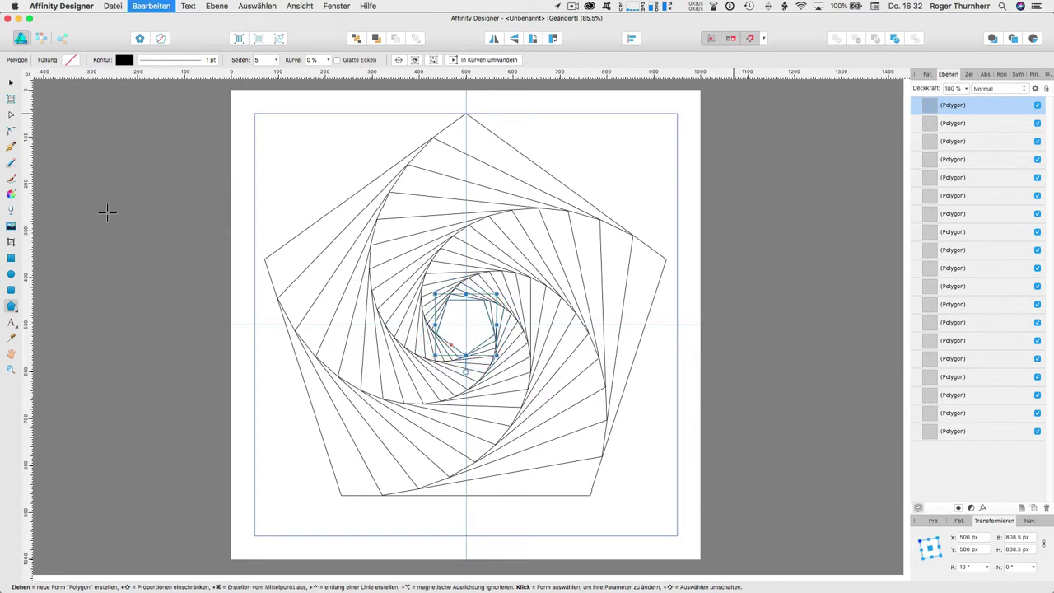
{"action": "key", "text": "super+j"}
{"action": "key", "text": "super+j"}
{"action": "key", "text": "super+j"}
{"action": "key", "text": "super+j"}
{"action": "key", "text": "super+j"}
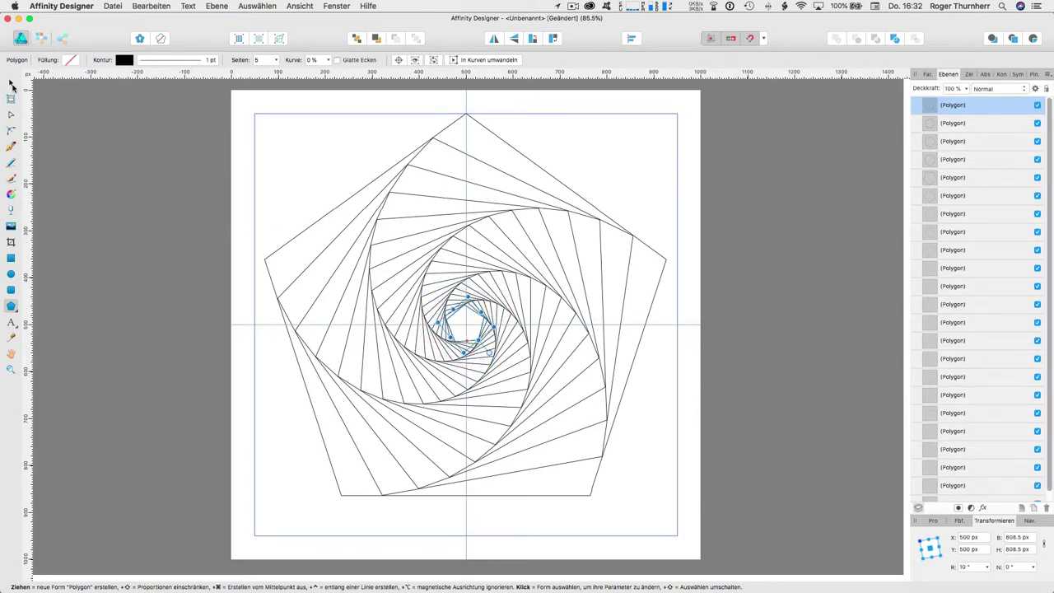
{"action": "left_click", "coordinate": [10, 82]}
{"action": "left_click", "coordinate": [78, 158]}
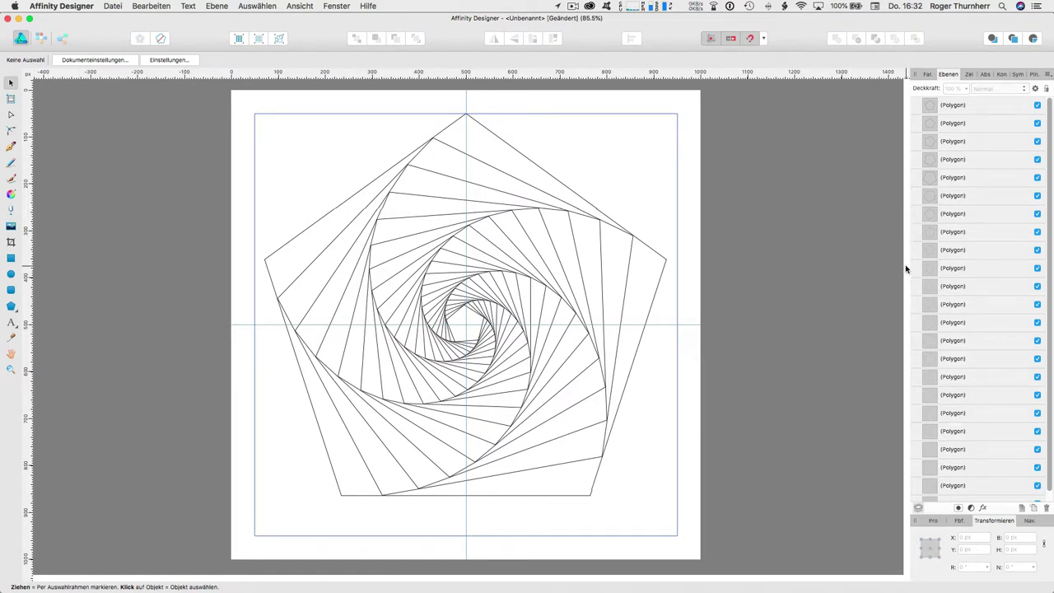
Float the Swatches panel showing the Greys palette, set to apply swatches to fills
{"action": "left_click", "coordinate": [962, 521]}
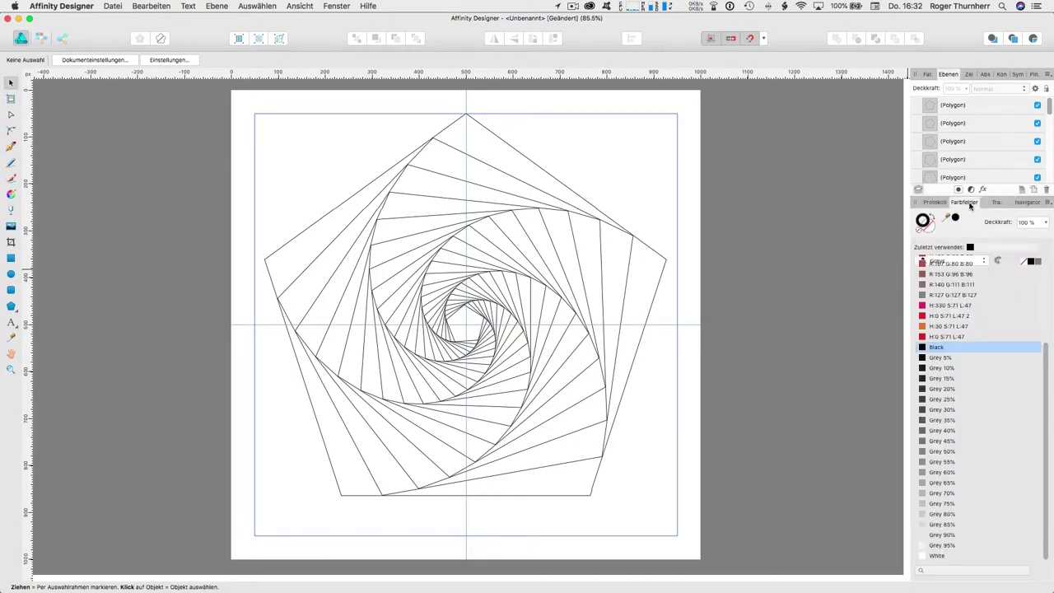
{"action": "left_click_drag", "start_coordinate": [971, 206], "coordinate": [778, 101]}
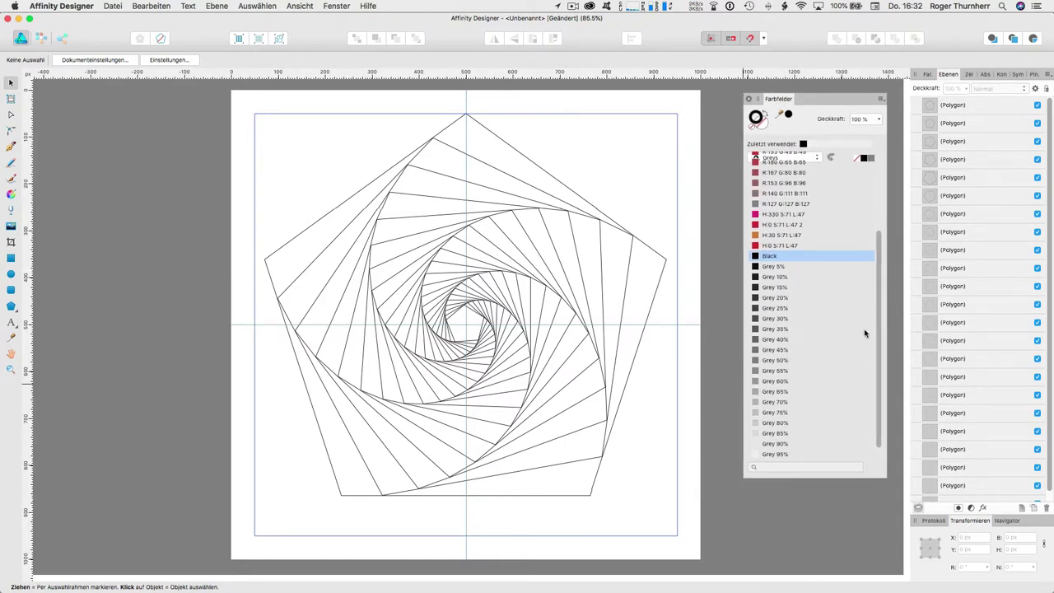
{"action": "left_click", "coordinate": [764, 125]}
Check the Studio panel list, then select the innermost 85.1 px pentagon
{"action": "left_click", "coordinate": [300, 6]}
{"action": "mouse_move", "coordinate": [305, 260]}
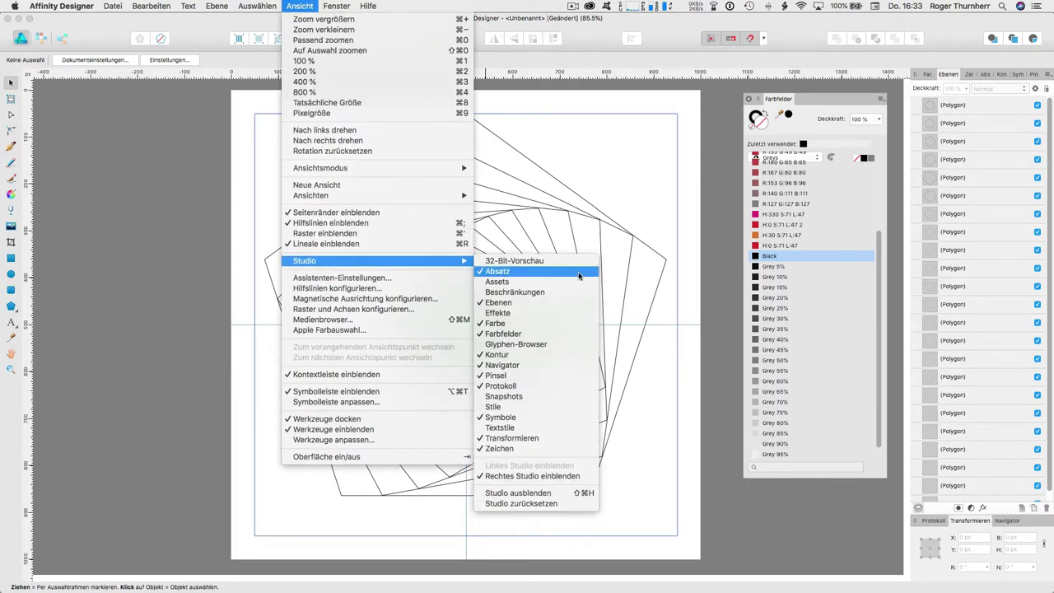
{"action": "left_click", "coordinate": [649, 458]}
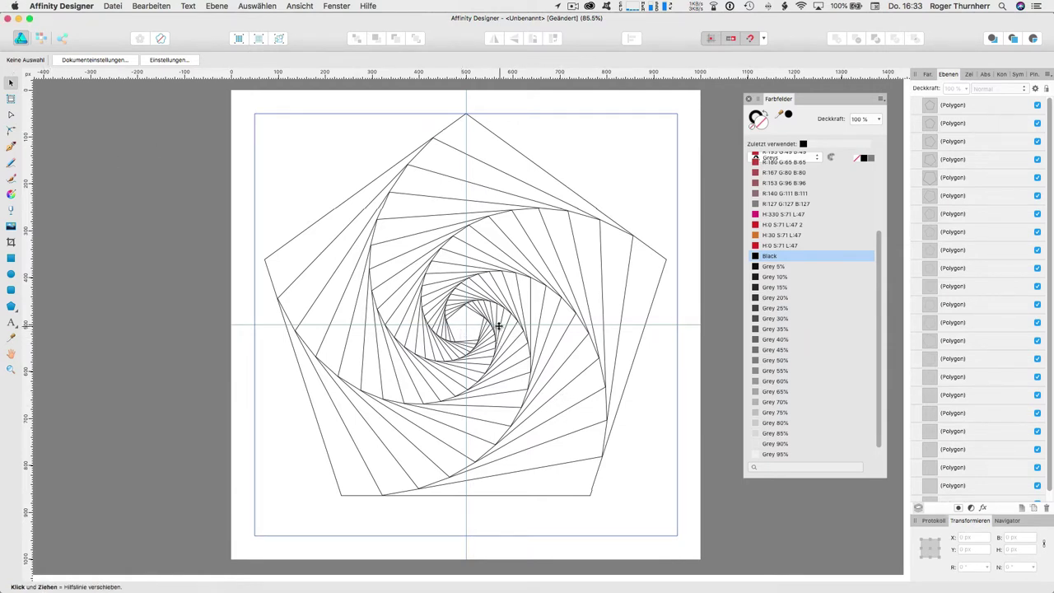
{"action": "left_click", "coordinate": [469, 310]}
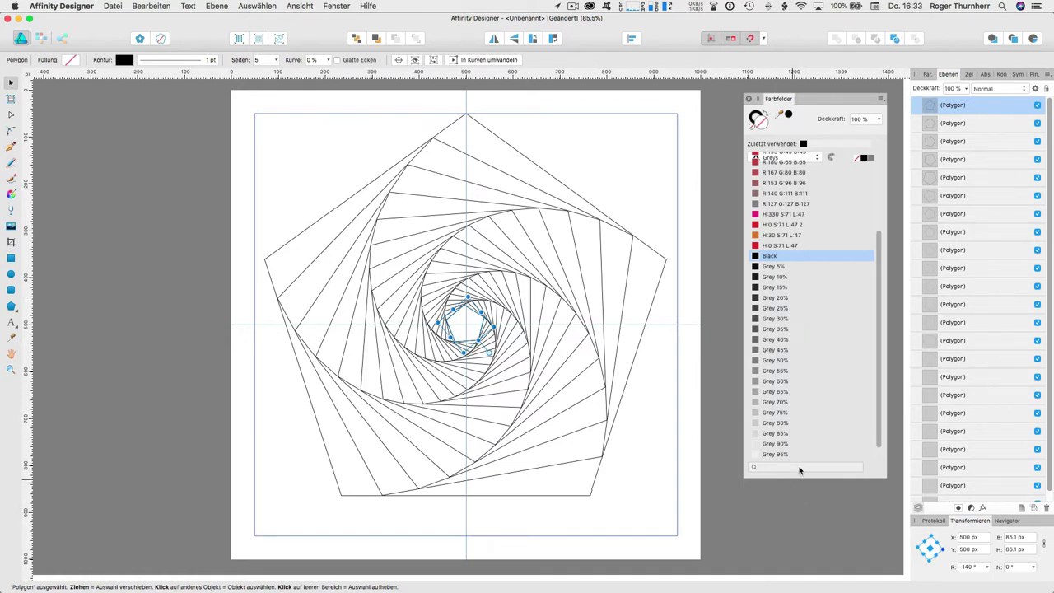
Fill the innermost pentagon with White and the 900 px outer pentagon with Black
{"action": "scroll", "coordinate": [818, 430], "scroll_direction": "down", "scroll_amount": 1}
{"action": "left_click", "coordinate": [779, 453]}
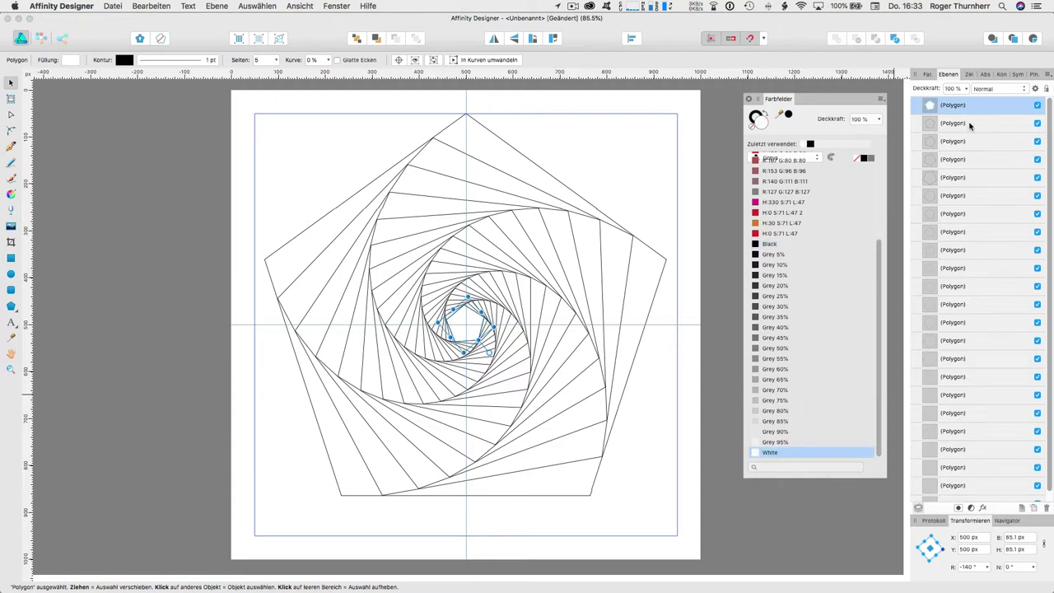
{"action": "left_click", "coordinate": [549, 496]}
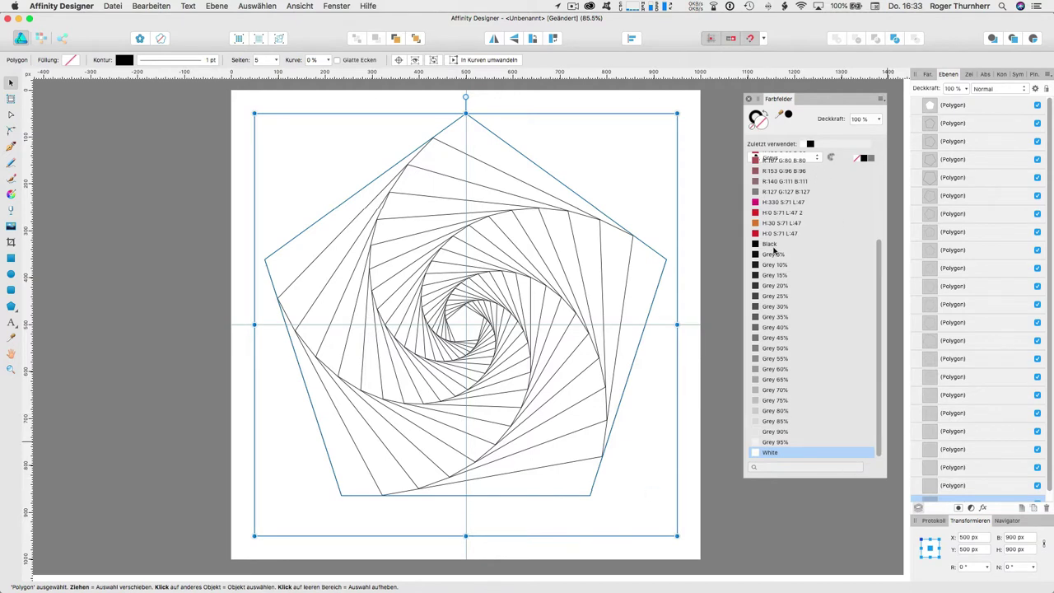
{"action": "left_click", "coordinate": [773, 245]}
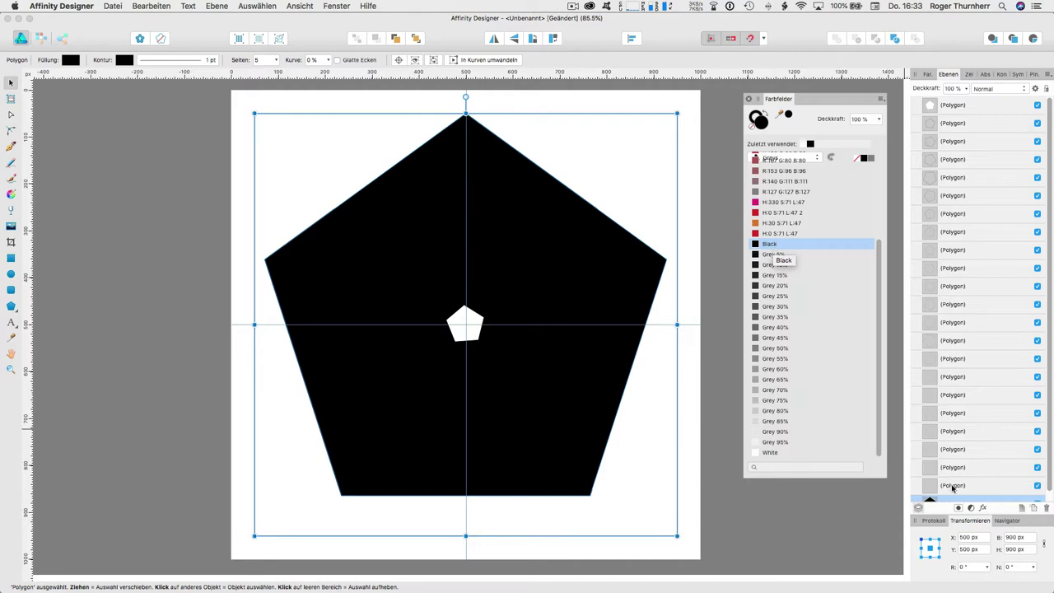
Fill the first six inner pentagons with successive greys from Grey 5% past Grey 20%
{"action": "left_click", "coordinate": [980, 486]}
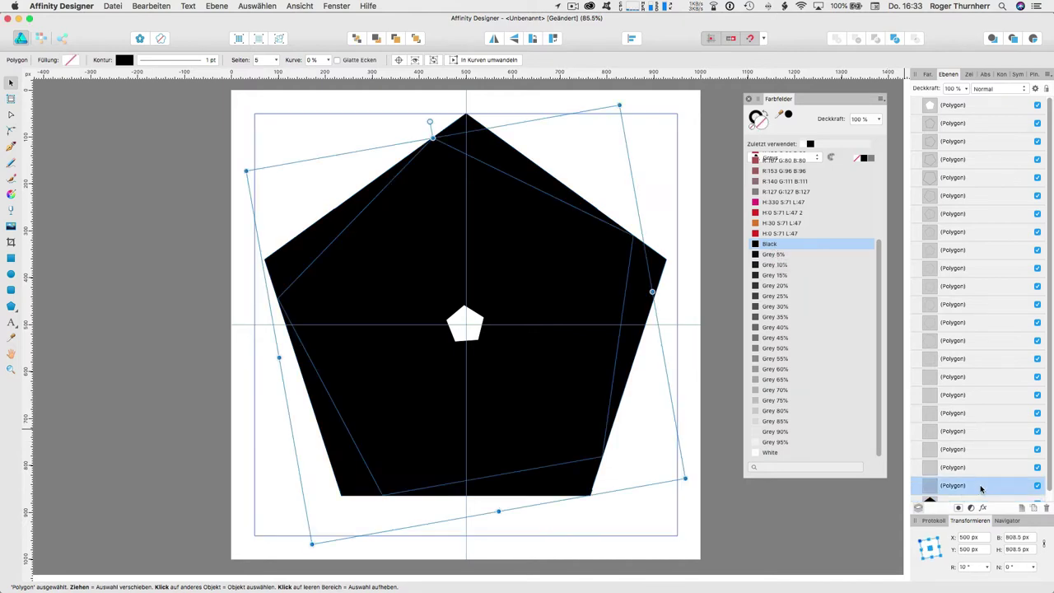
{"action": "left_click", "coordinate": [773, 254]}
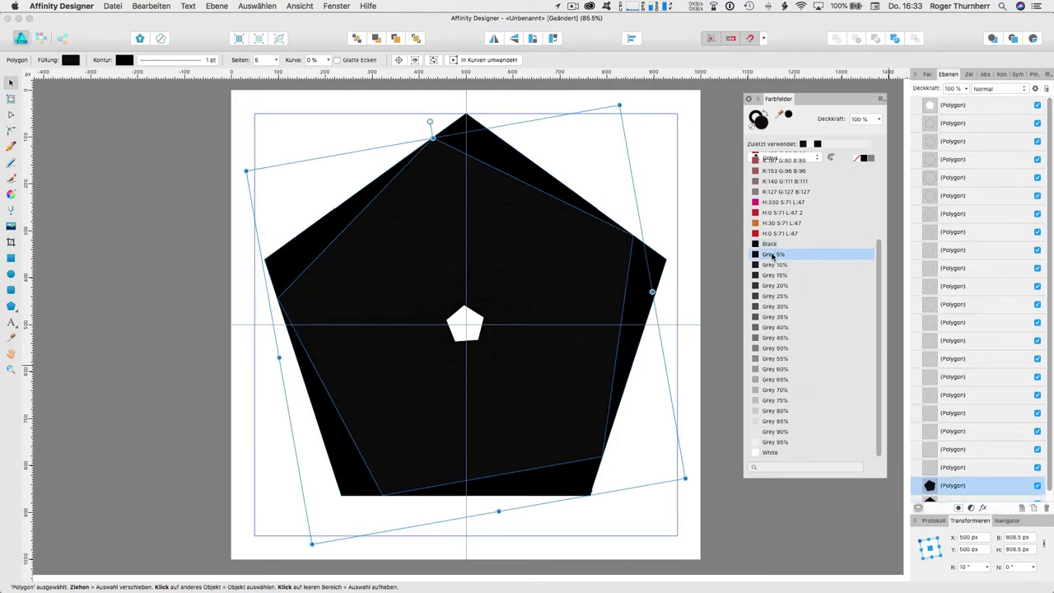
{"action": "key", "text": "super+j"}
{"action": "left_click", "coordinate": [782, 266]}
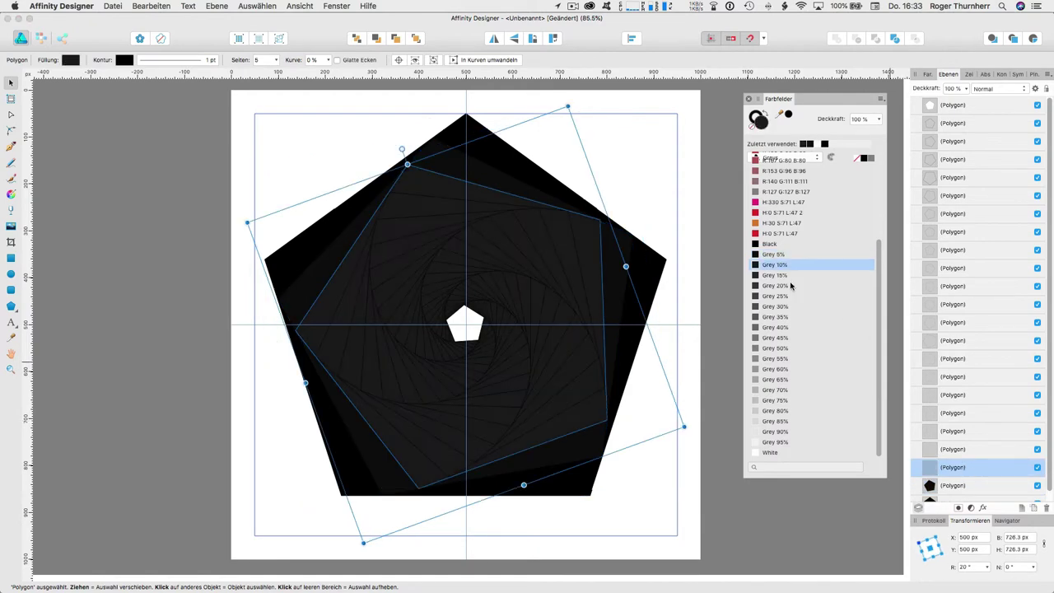
{"action": "key", "text": "super+j"}
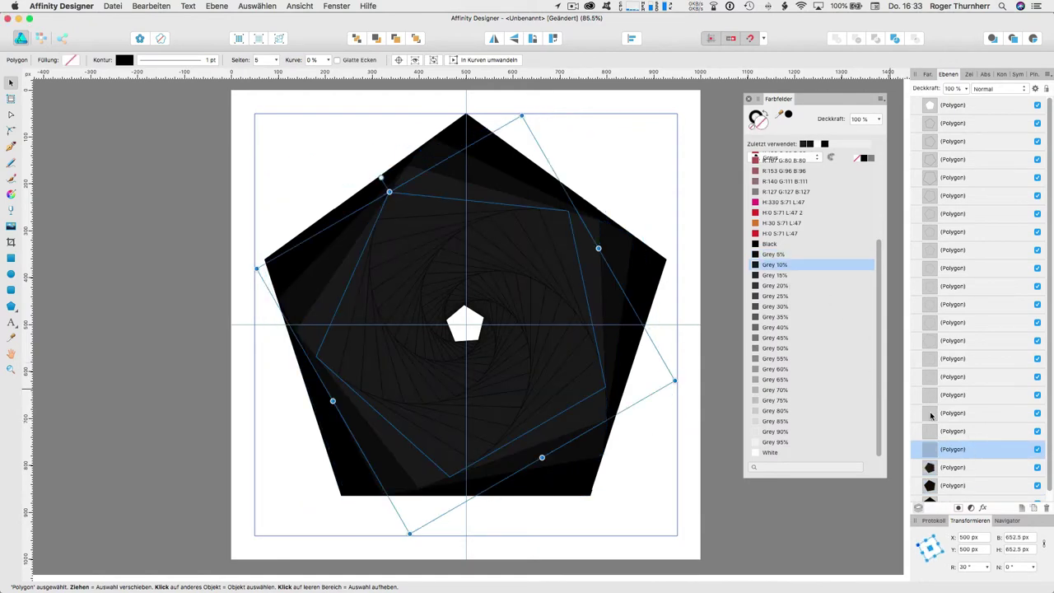
{"action": "left_click", "coordinate": [789, 276]}
{"action": "key", "text": "super+j"}
{"action": "left_click", "coordinate": [801, 286]}
{"action": "key", "text": "super+j"}
{"action": "left_click", "coordinate": [784, 297]}
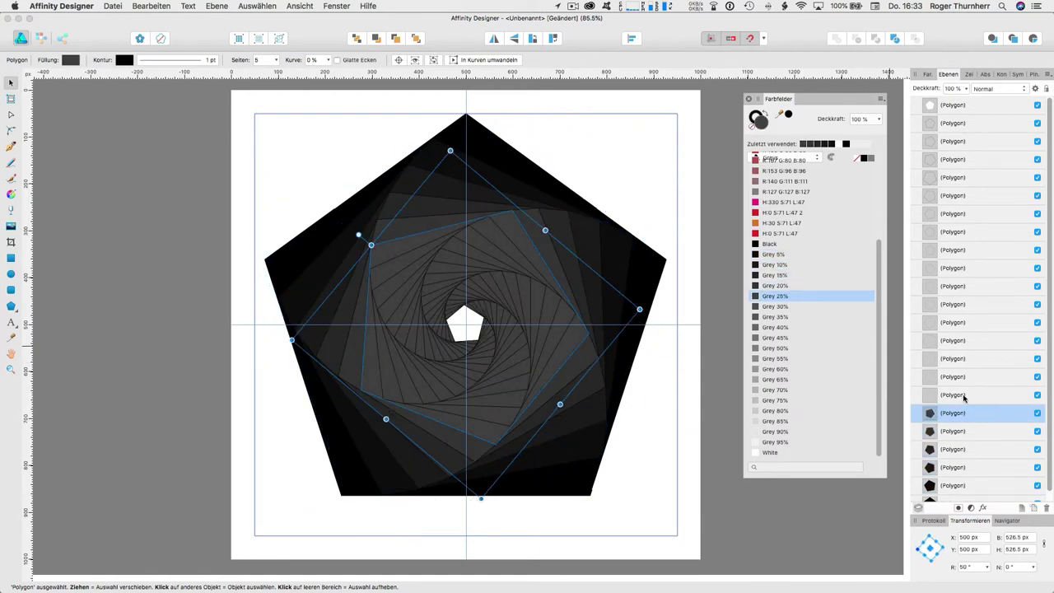
{"action": "key", "text": "super+j"}
{"action": "left_click", "coordinate": [787, 306]}
Fill the next six pentagons with progressively lighter greys up to Grey 65%
{"action": "key", "text": "super+j"}
{"action": "left_click", "coordinate": [793, 317]}
{"action": "key", "text": "super+j"}
{"action": "key", "text": "super+j"}
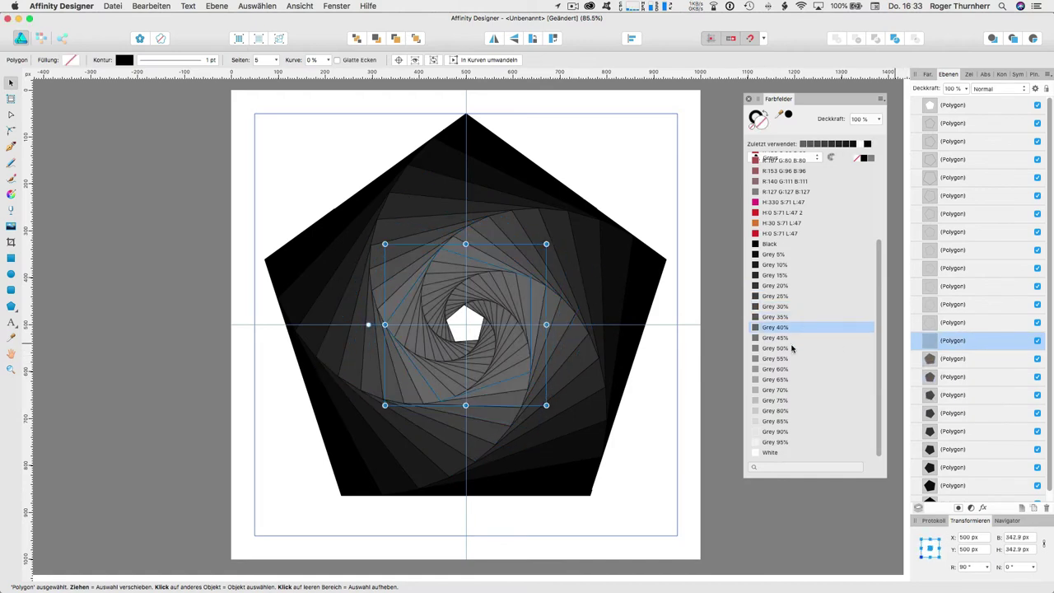
{"action": "left_click", "coordinate": [801, 337]}
{"action": "key", "text": "super+j"}
{"action": "left_click", "coordinate": [808, 348]}
{"action": "key", "text": "super+j"}
{"action": "left_click", "coordinate": [813, 358]}
{"action": "key", "text": "super+j"}
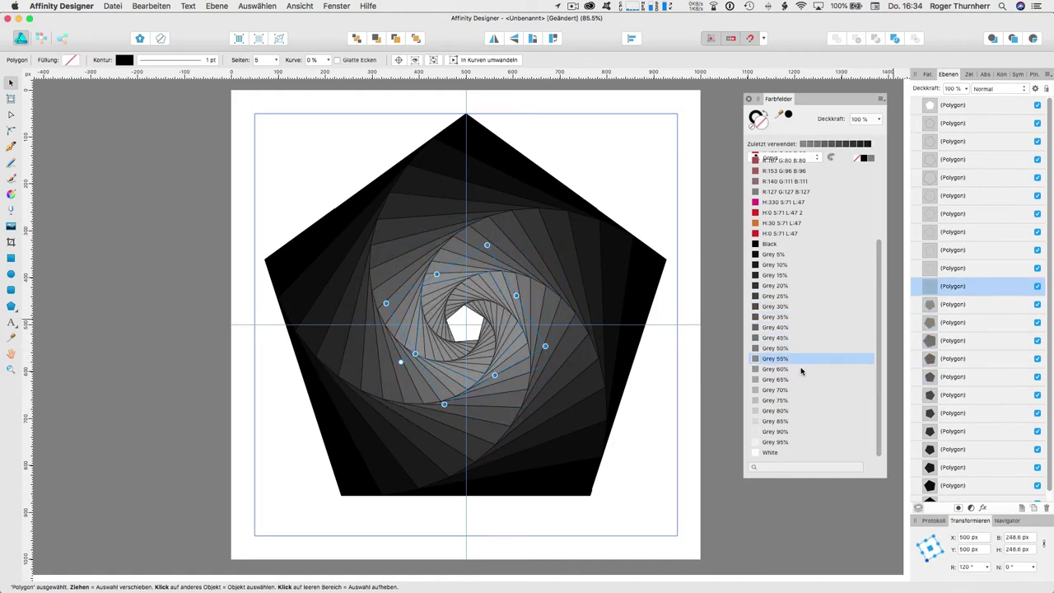
{"action": "left_click", "coordinate": [801, 369]}
Fill the remaining pentagons through Grey 80% and 90% to Grey 95%, then deselect
{"action": "key", "text": "super+j"}
{"action": "left_click", "coordinate": [792, 379]}
{"action": "key", "text": "super+j"}
{"action": "left_click", "coordinate": [788, 390]}
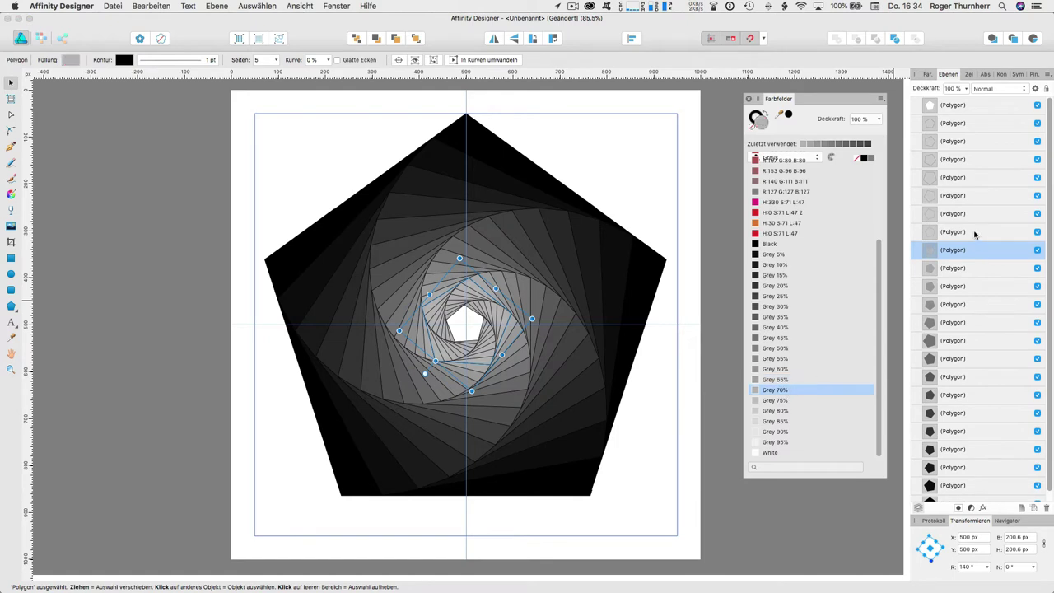
{"action": "left_click", "coordinate": [783, 400]}
{"action": "key", "text": "super+j"}
{"action": "left_click", "coordinate": [783, 410]}
{"action": "key", "text": "super+j"}
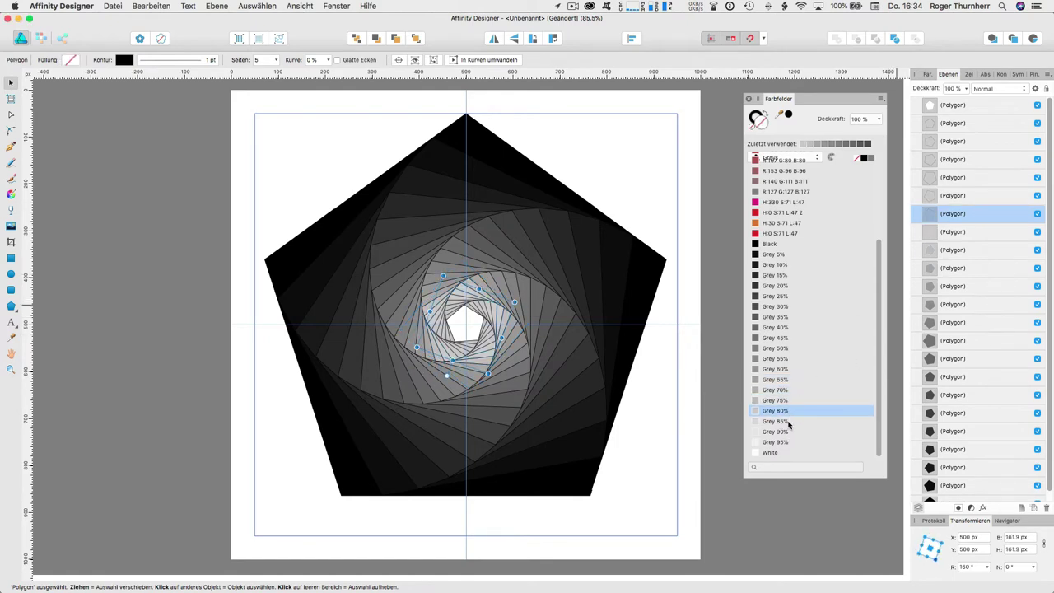
{"action": "left_click", "coordinate": [787, 421]}
{"action": "key", "text": "super+j"}
{"action": "left_click", "coordinate": [784, 432]}
{"action": "key", "text": "super+j"}
{"action": "left_click", "coordinate": [783, 444]}
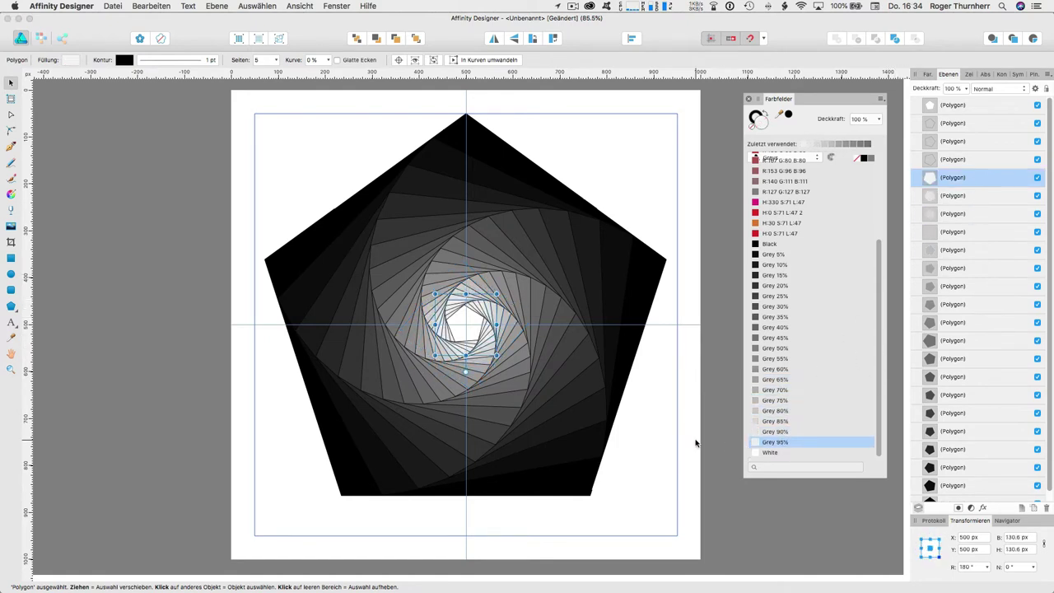
{"action": "left_click", "coordinate": [694, 445]}
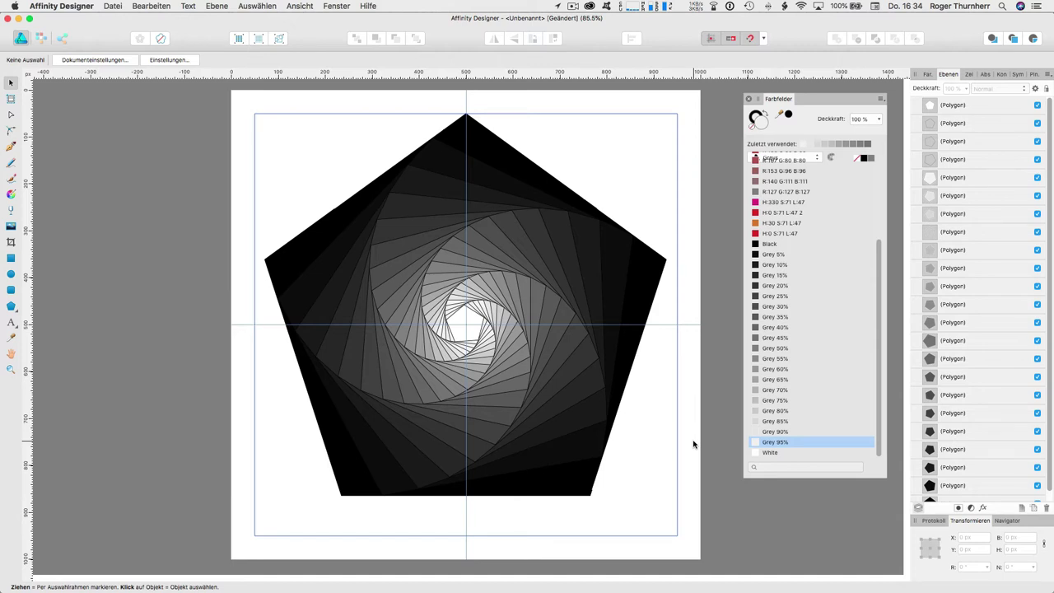